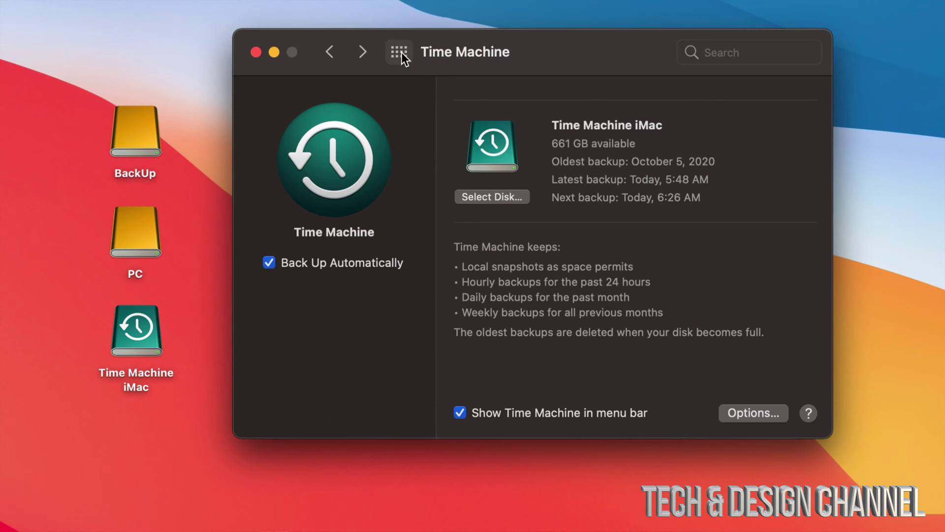
- Reopen the Time Machine preferences from the full preferences overview and position the window beside the desktop drives
left_click(401, 52)
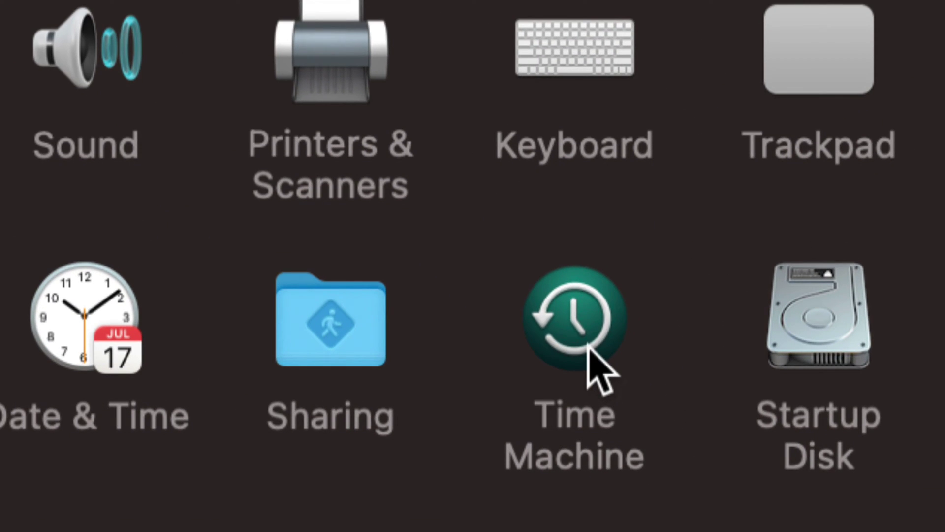
left_click(589, 347)
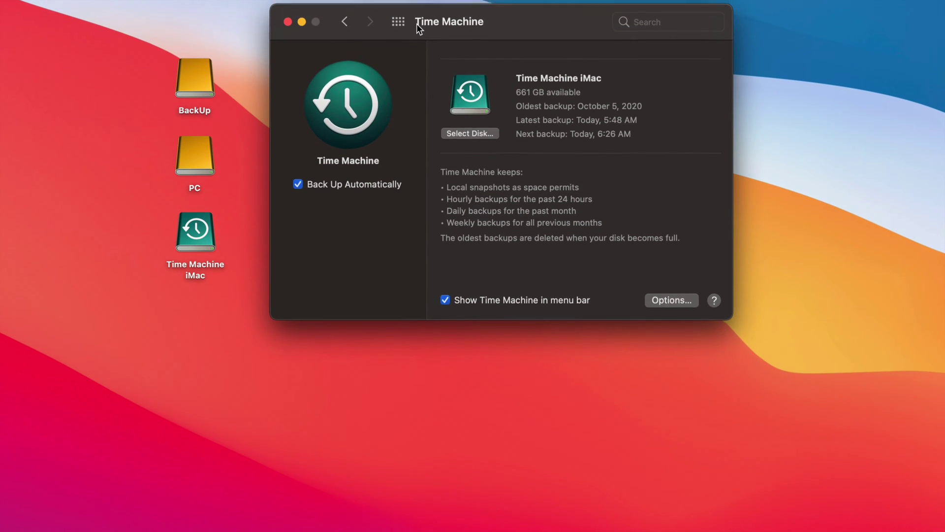
left_click_drag(416, 24, 416, 54)
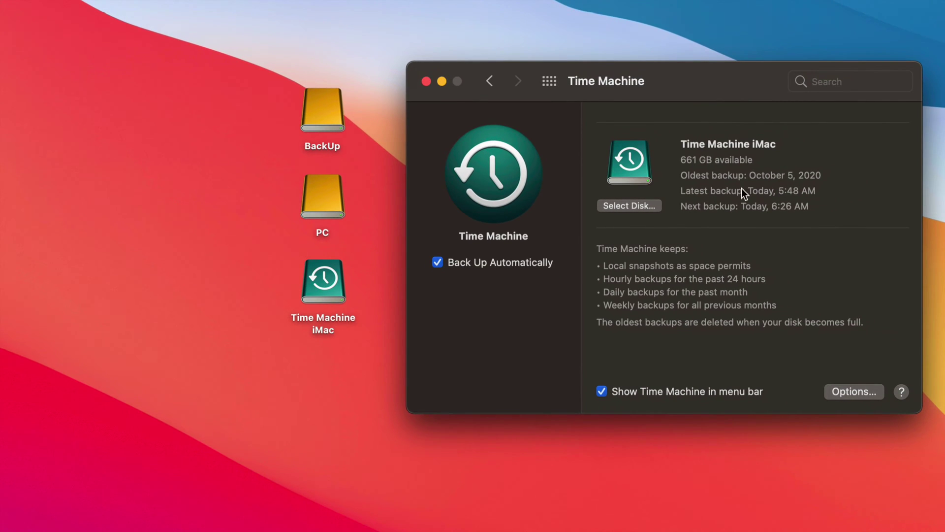
left_click_drag(727, 90, 718, 89)
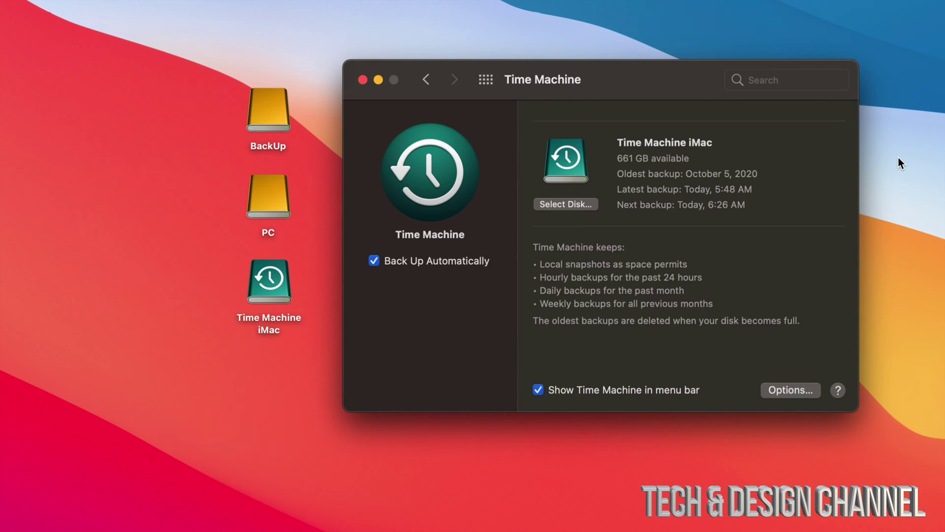
left_click_drag(585, 94, 697, 87)
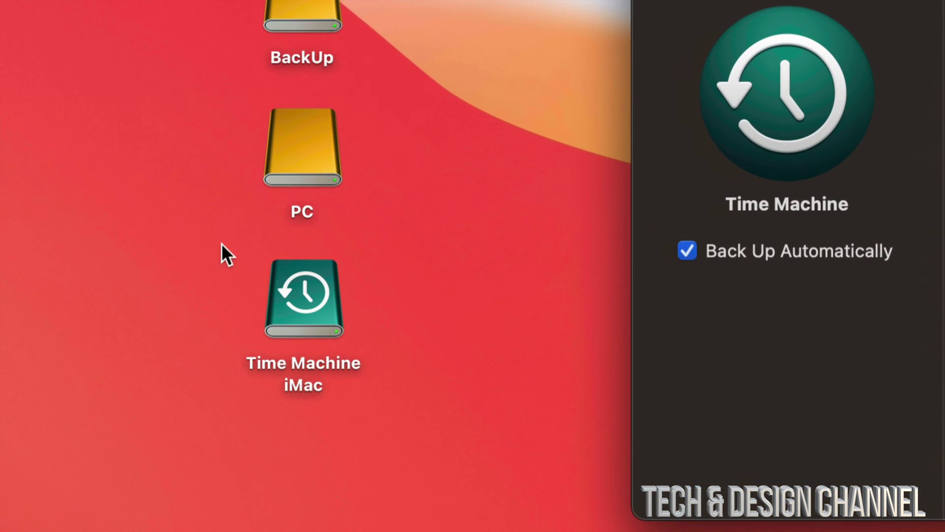
- Move the Time Machine iMac drive icon on the desktop to the right of the PC drive
left_click_drag(298, 351, 515, 192)
left_click(571, 194)
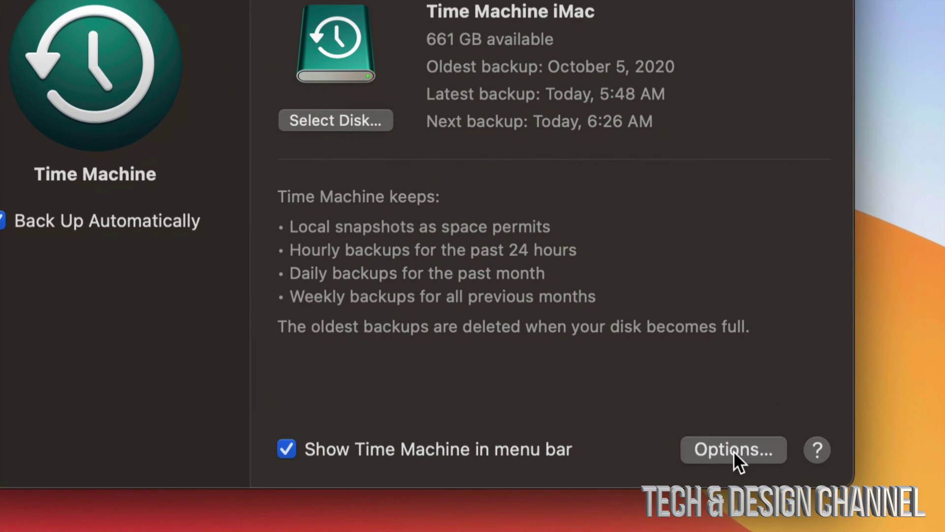
- Open the Time Machine options and select the BackUp drive in the list of items excluded from backups
left_click(713, 451)
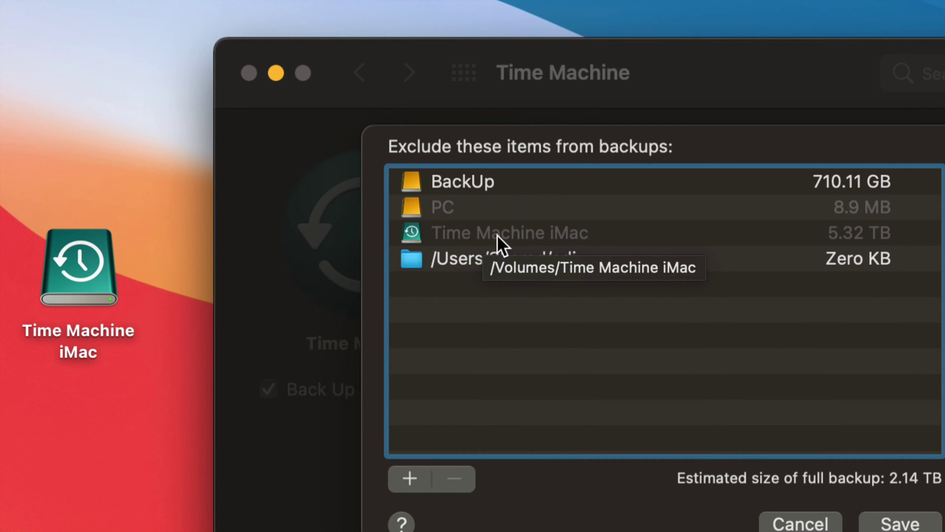
left_click(454, 182)
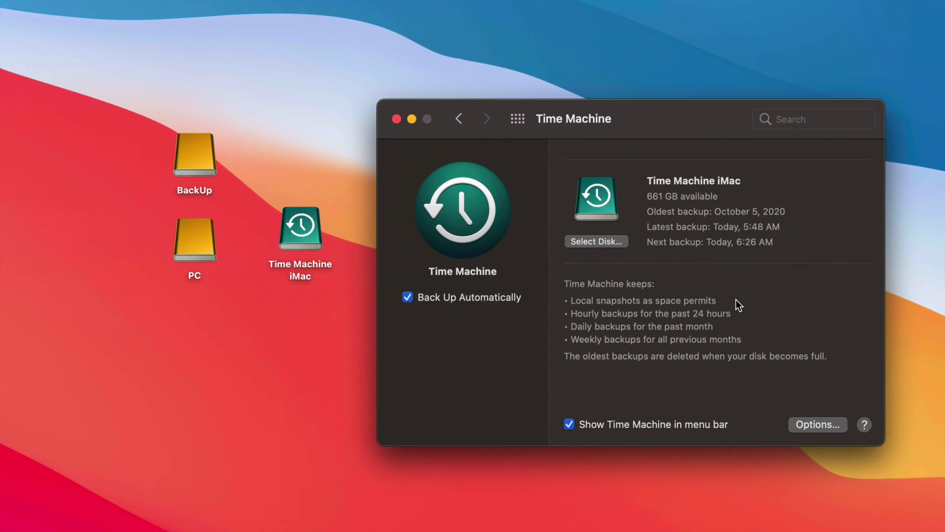
- Place the Time Machine iMac drive icon below the PC drive and close the Time Machine preferences window
left_click_drag(323, 230, 196, 317)
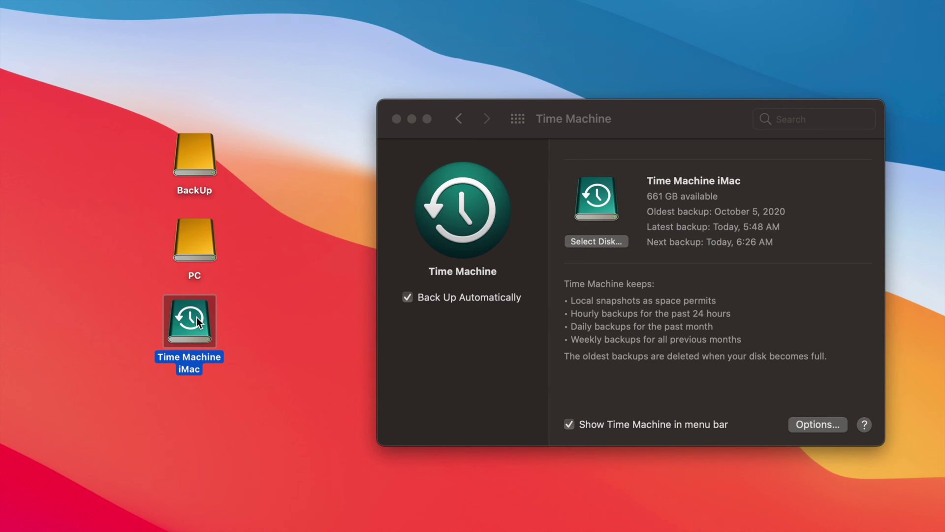
left_click(649, 126)
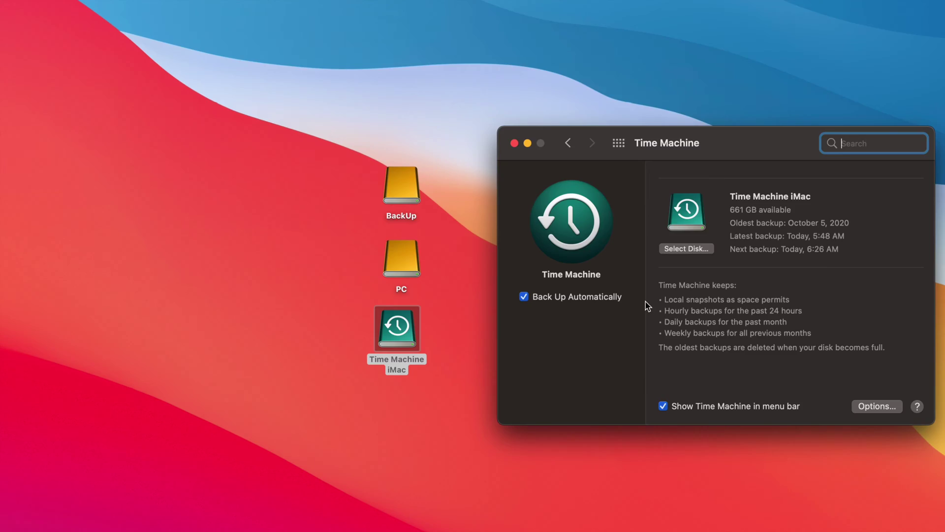
left_click(515, 143)
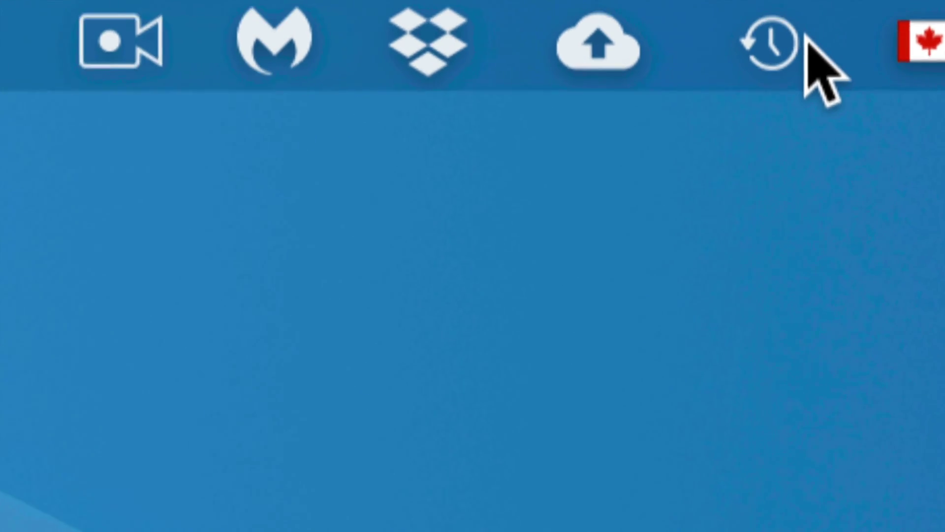
- Enter Time Machine and go to the backup of Saturday, November 14, 2020 on the timeline
left_click(780, 45)
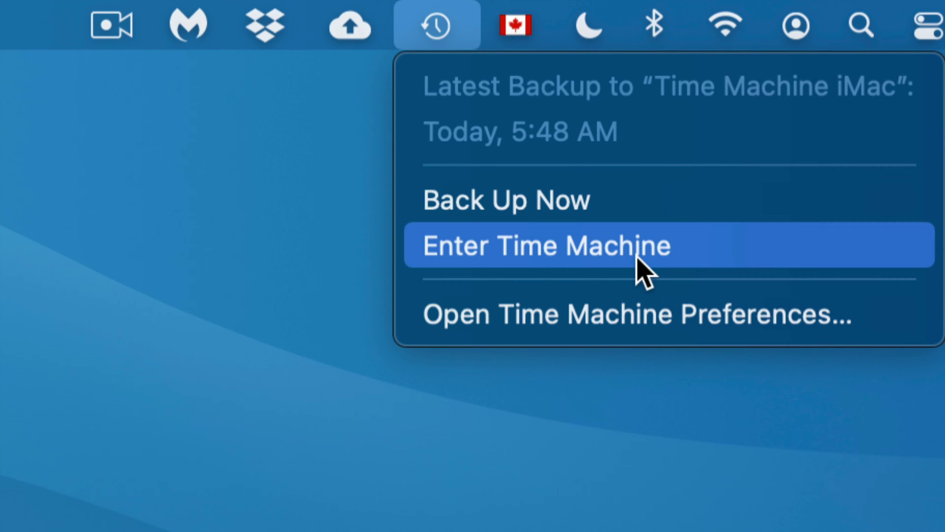
left_click(559, 246)
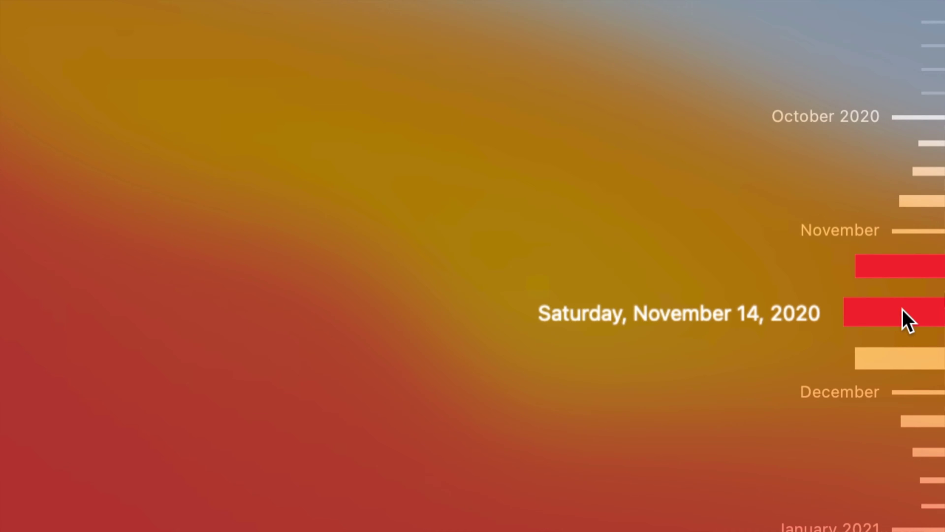
left_click(903, 311)
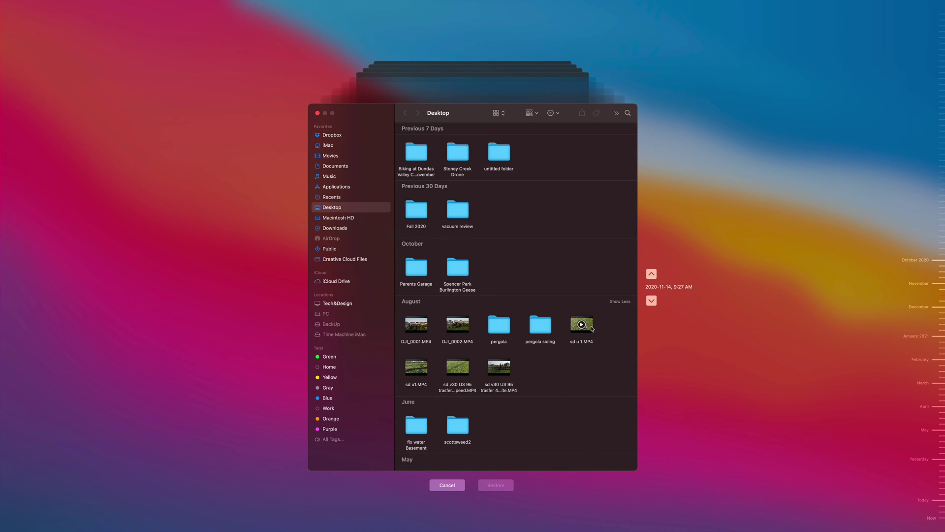
- Restore the video sd u 1.MP4 from the August group of the backed-up Desktop folder
left_click(591, 329)
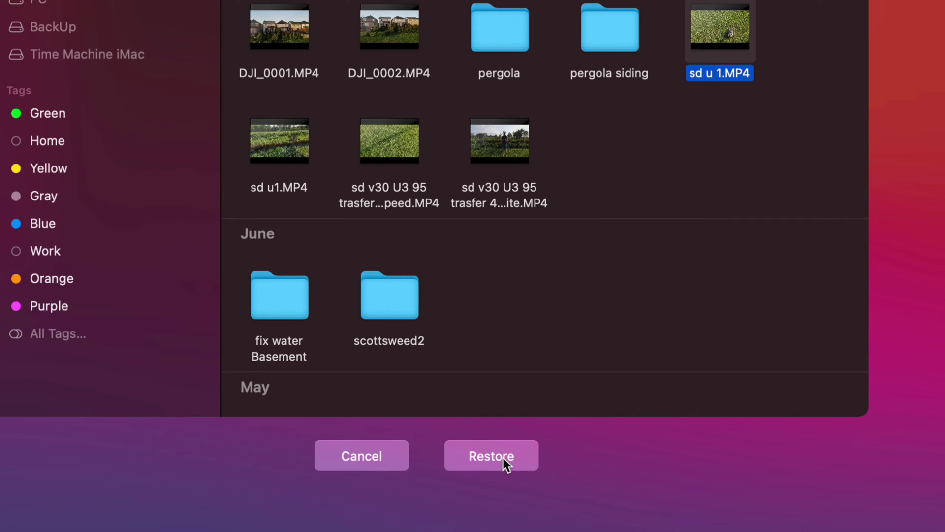
left_click(502, 456)
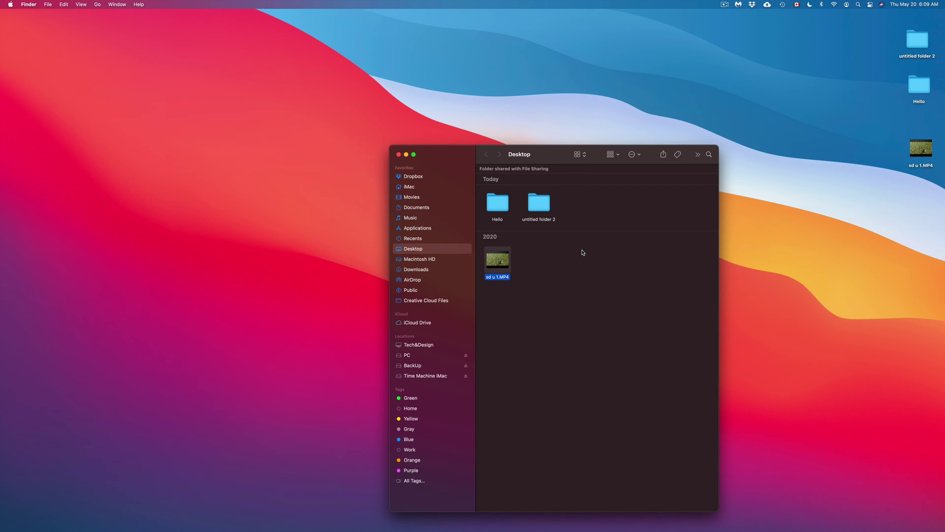
- Move the restored sd u 1.MP4 on the desktop away from the folders, and select its entry in the Finder Desktop window
left_click_drag(919, 147, 827, 196)
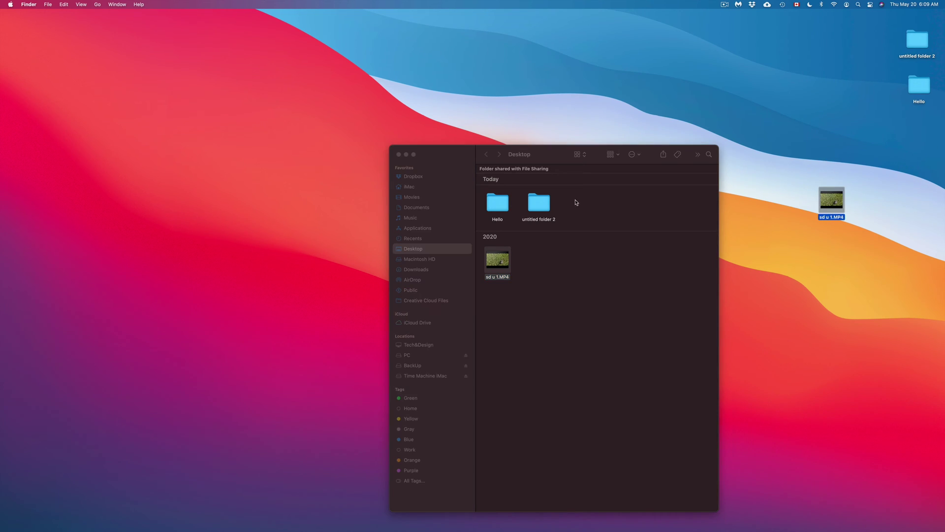
left_click(463, 156)
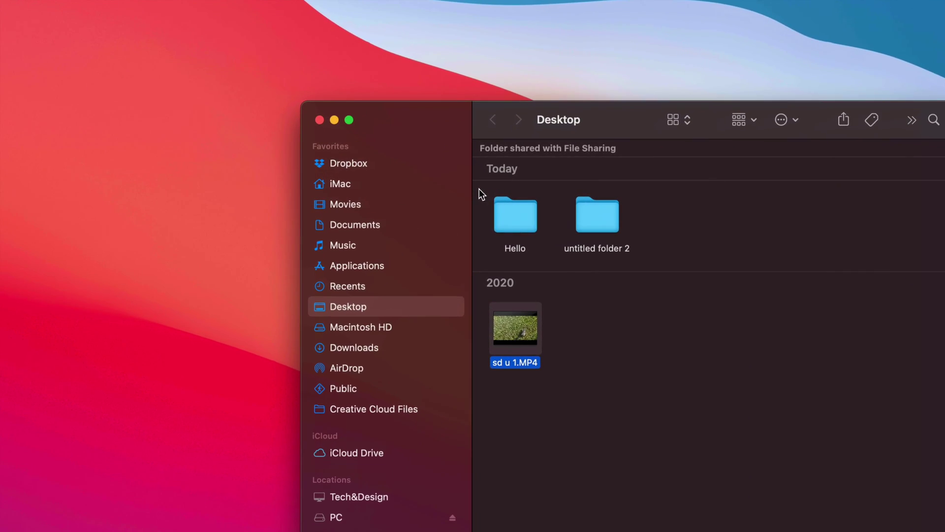
mouse_move(497, 259)
left_click(514, 327)
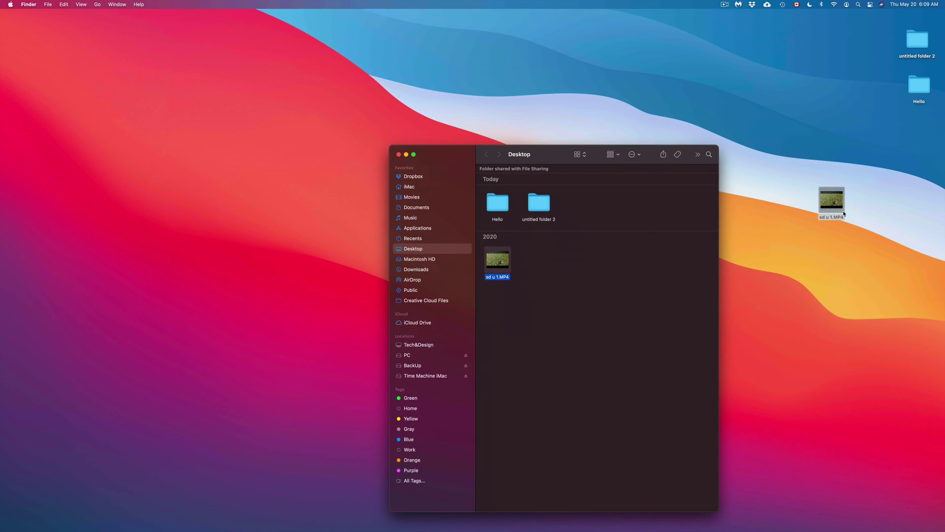
left_click_drag(844, 214, 839, 143)
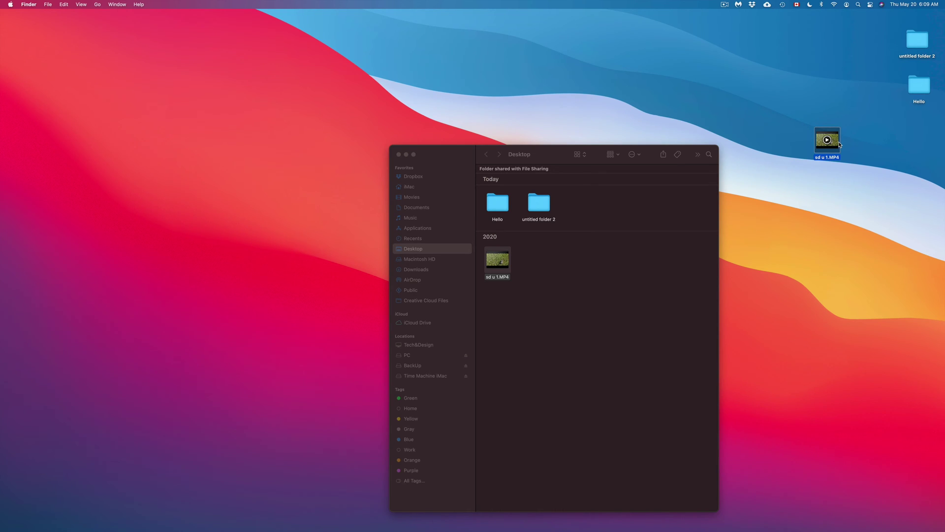
left_click_drag(839, 144, 836, 190)
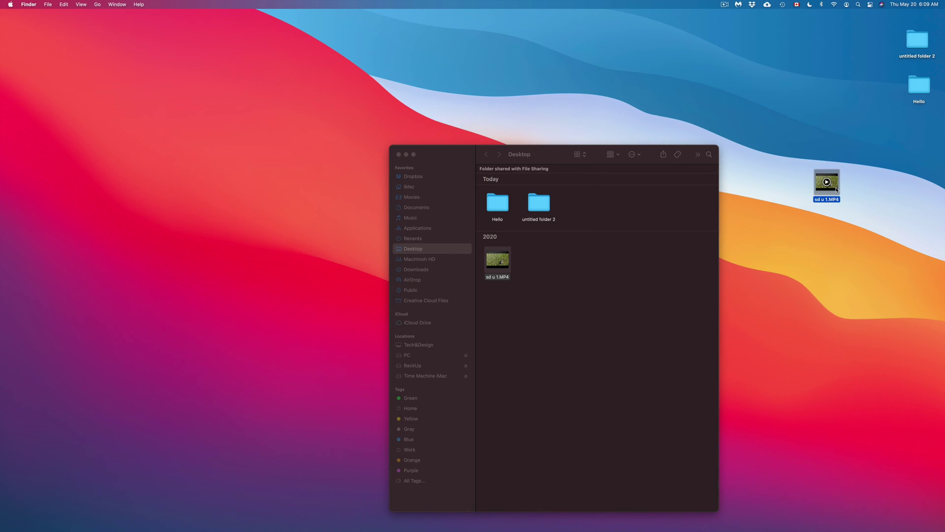
- Move the Finder window off the desktop drives and arrange the BackUp, PC and Time Machine iMac icons in a row
left_click_drag(554, 147, 527, 132)
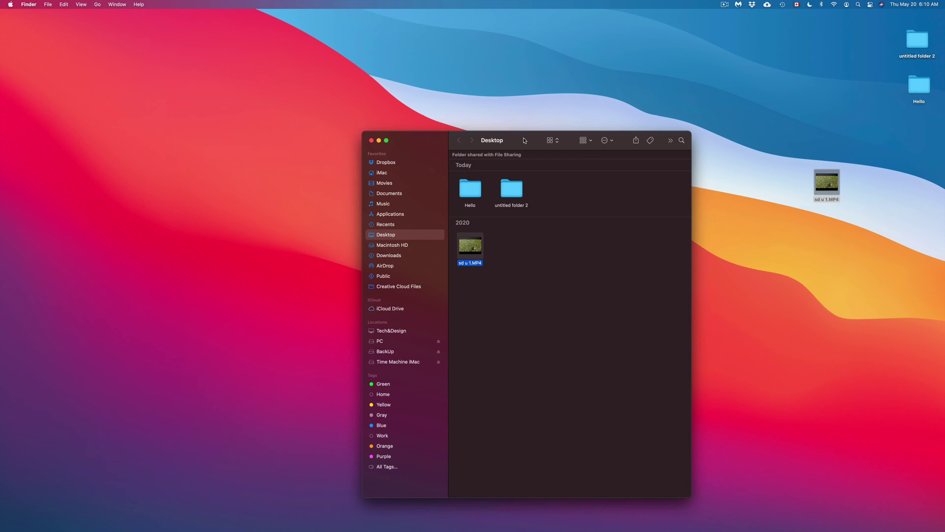
left_click_drag(525, 140, 729, 93)
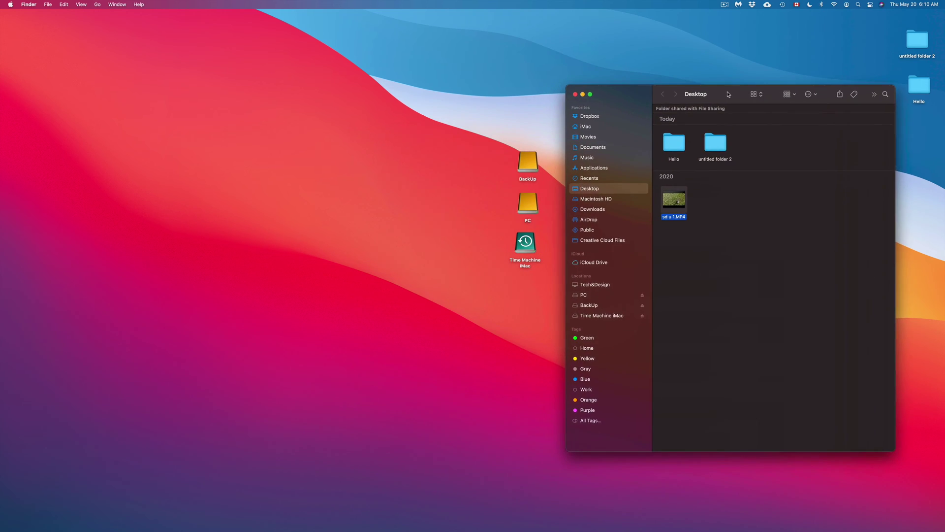
left_click_drag(432, 187, 403, 144)
left_click(496, 131)
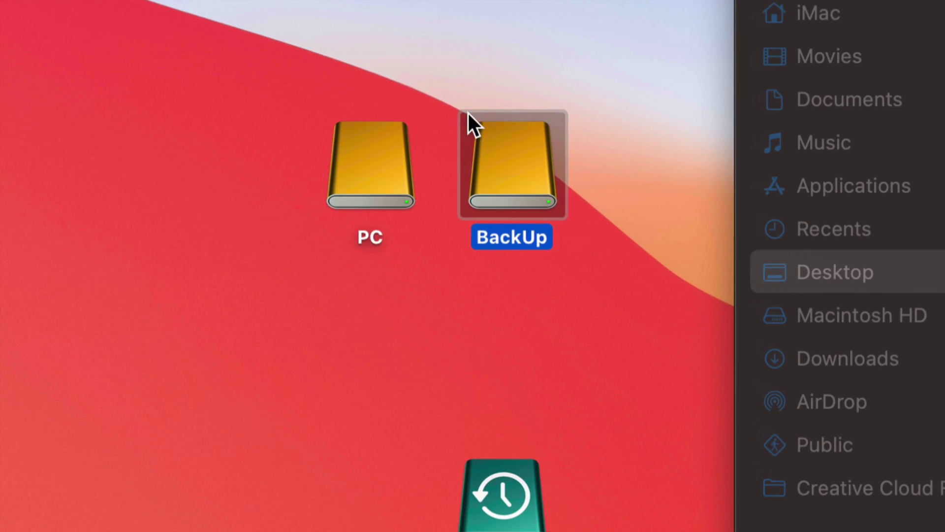
left_click_drag(533, 188, 573, 172)
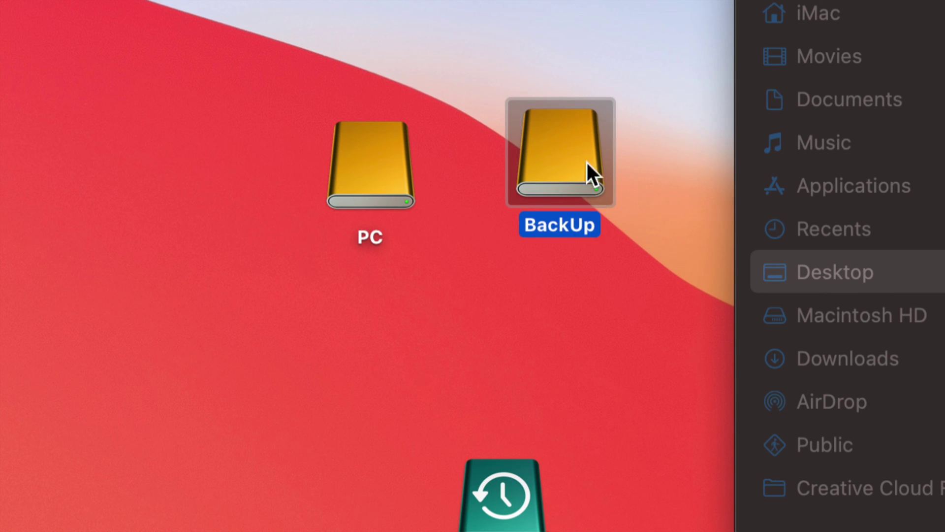
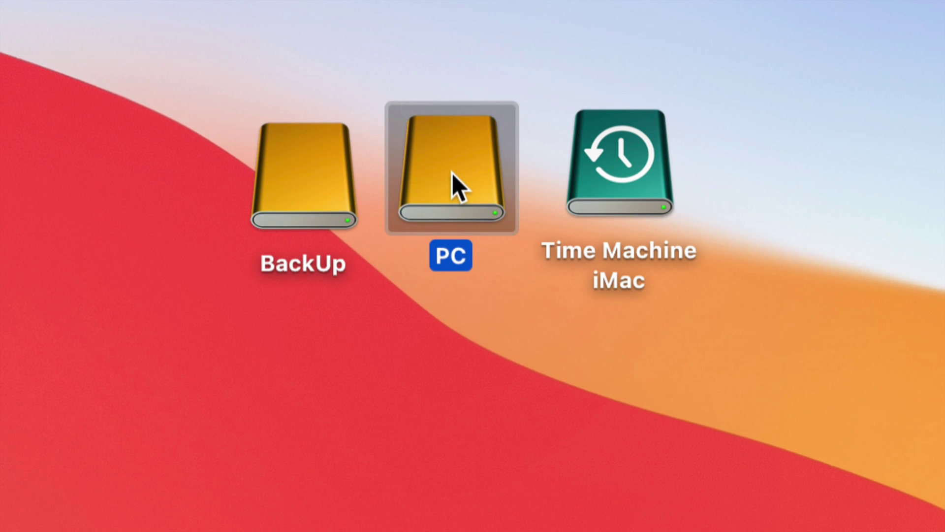
left_click(492, 320)
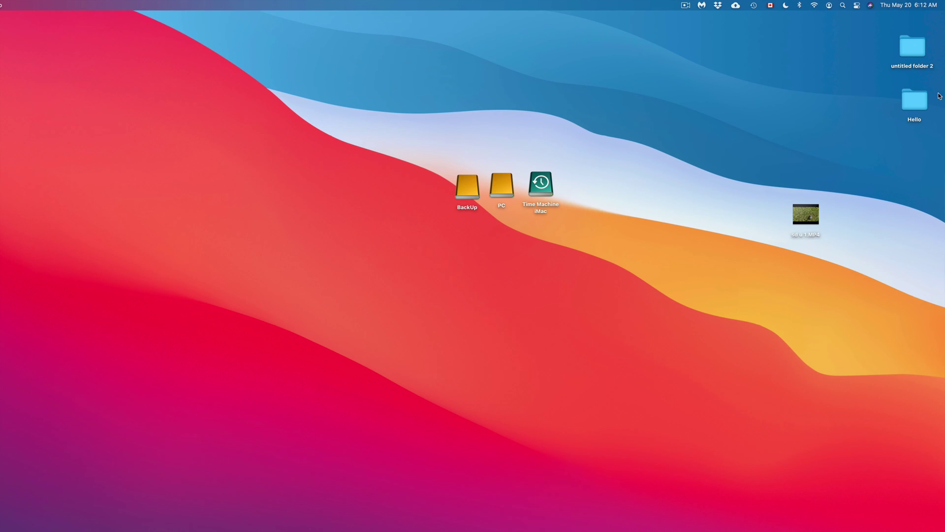
- Place the Hello folder below the PC drive icon, and select the PC drive followed by the Time Machine iMac drive
left_click(925, 100)
left_click_drag(806, 118, 501, 167)
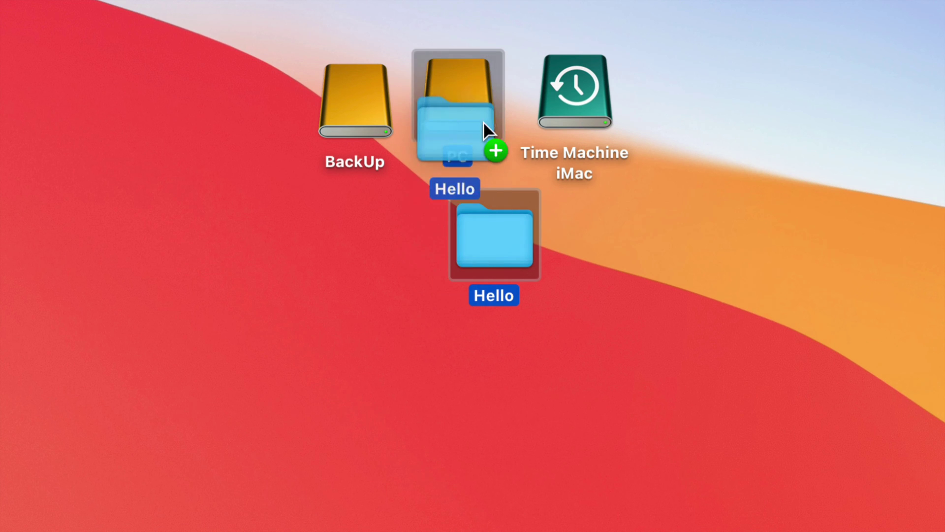
left_click_drag(483, 121, 507, 222)
left_click(461, 105)
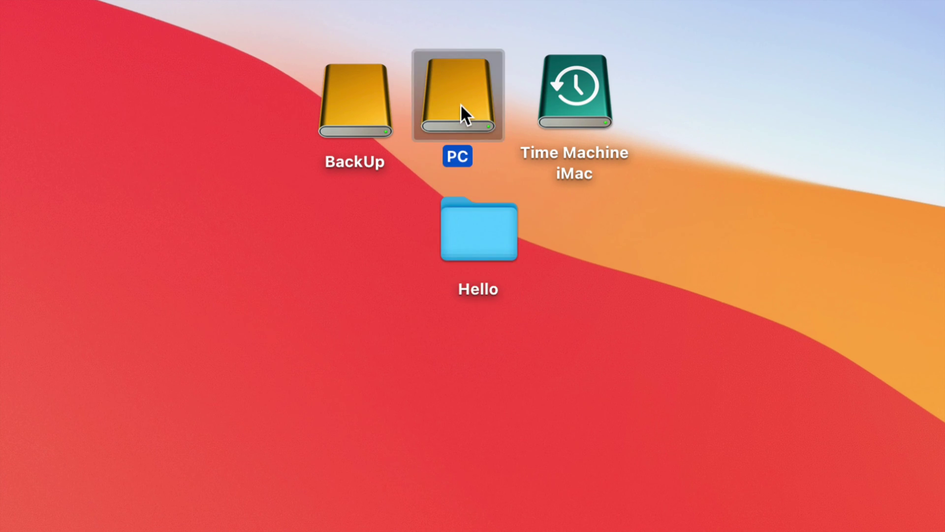
left_click(590, 105)
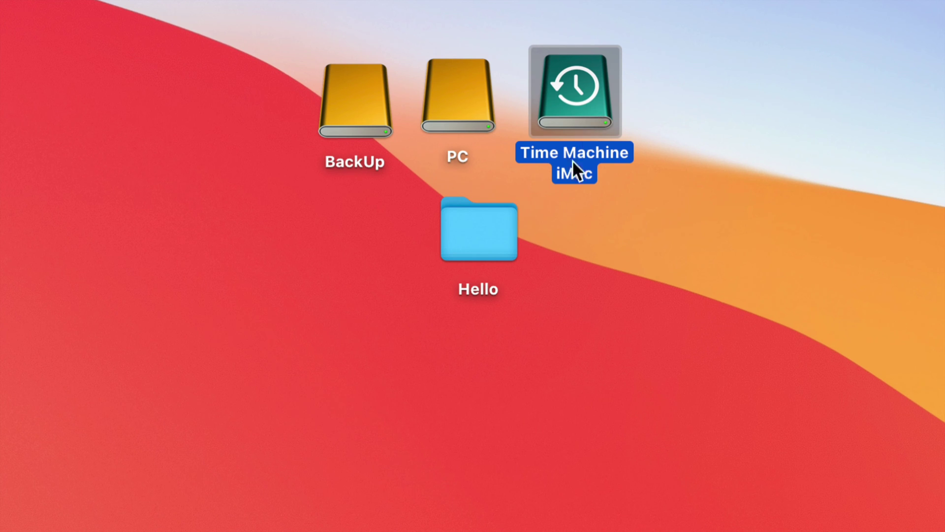
- Place the Hello folder to the right of the Time Machine iMac drive and move sd u 1.MP4 next to it
left_click_drag(470, 222, 648, 280)
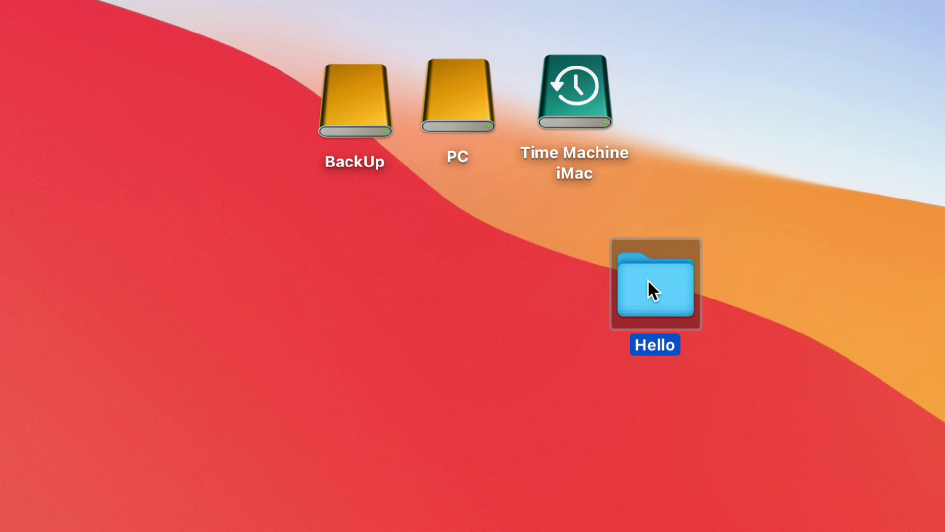
left_click_drag(643, 281, 769, 106)
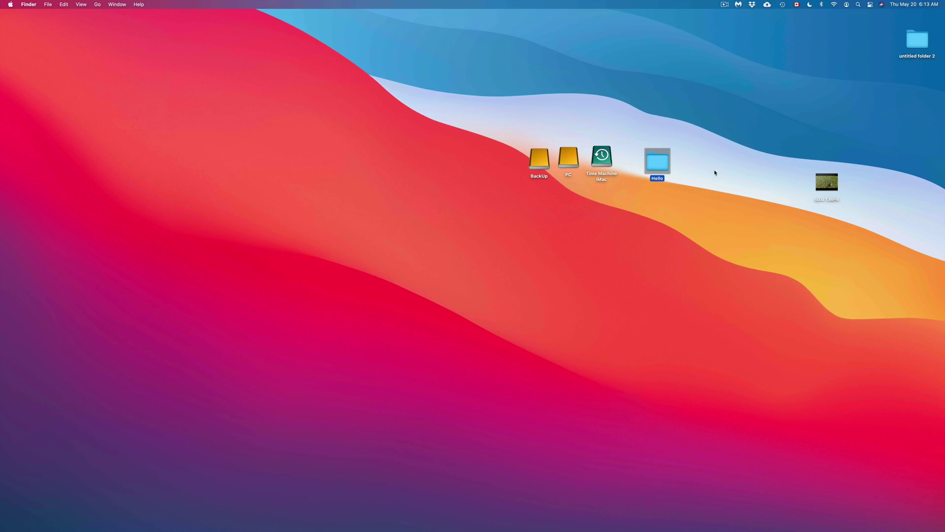
left_click_drag(821, 192, 687, 173)
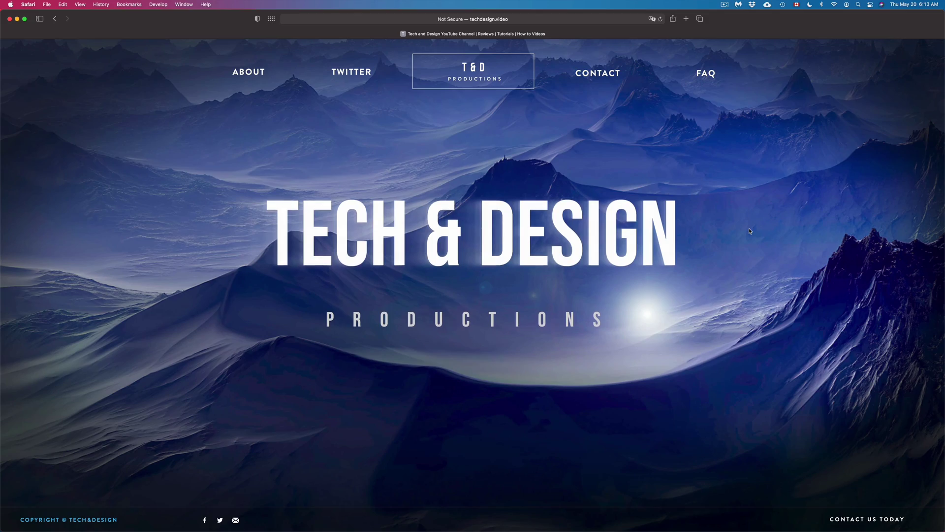